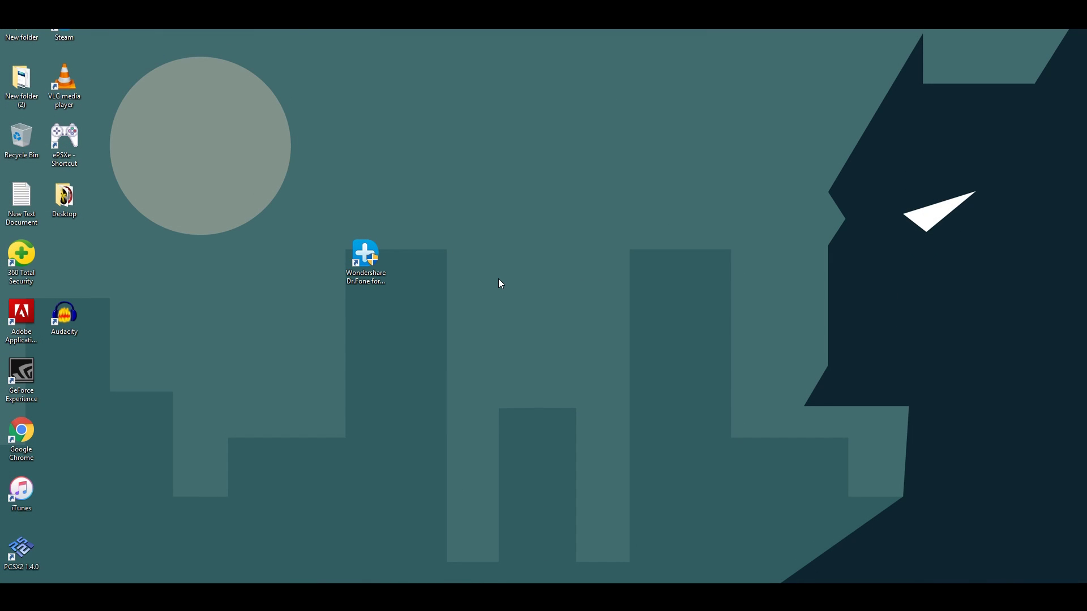
Launch Wondershare Dr.Fone for iOS from its desktop shortcut
double_click(385, 271)
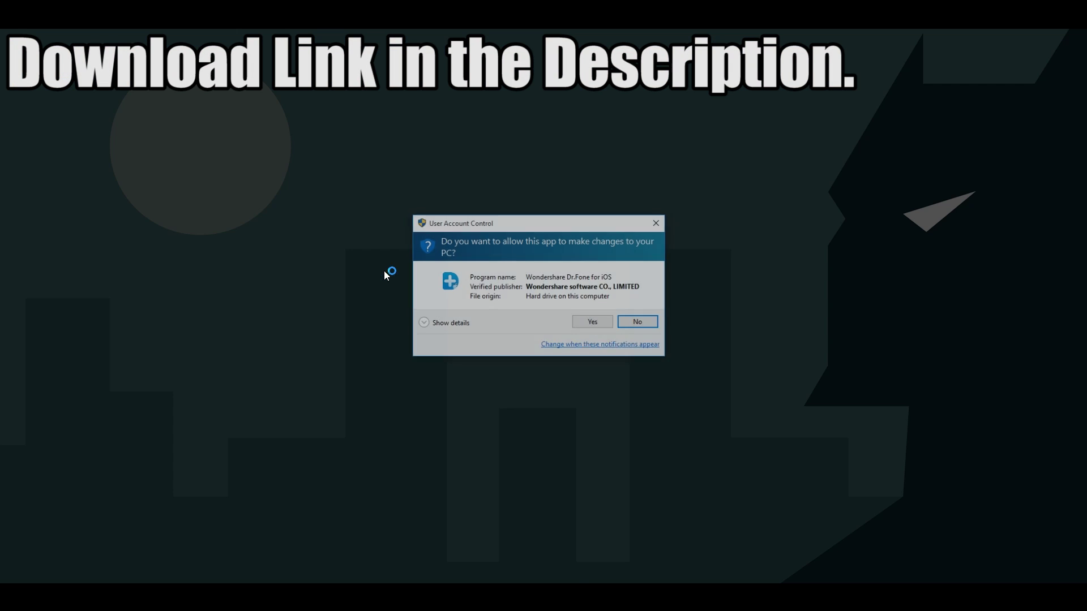
Approve the User Account Control prompt and bring up Dr.Fone's More Tools list
left_click(591, 327)
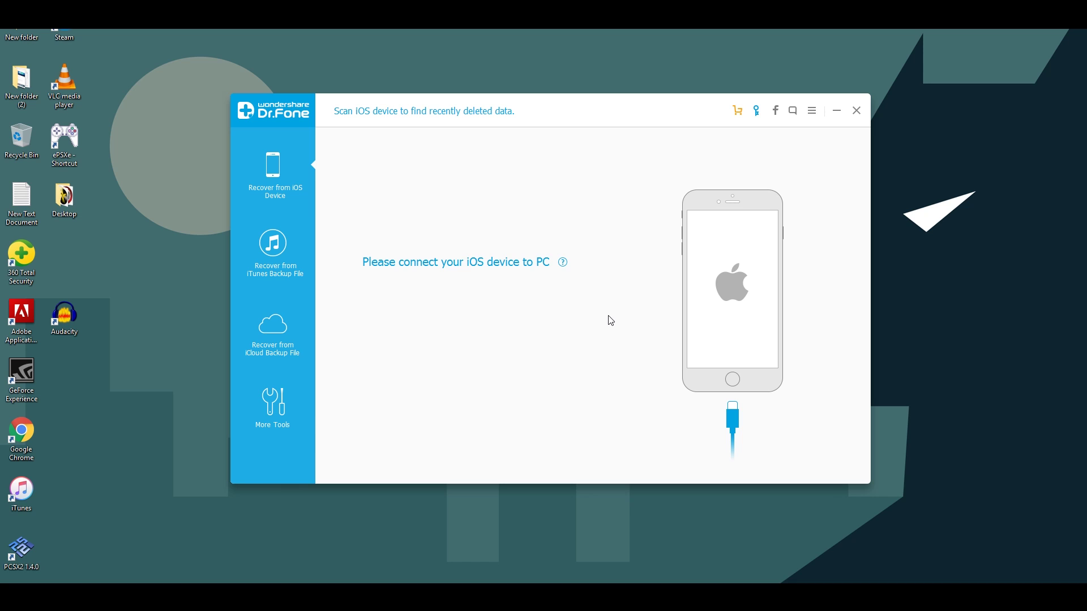
left_click(283, 406)
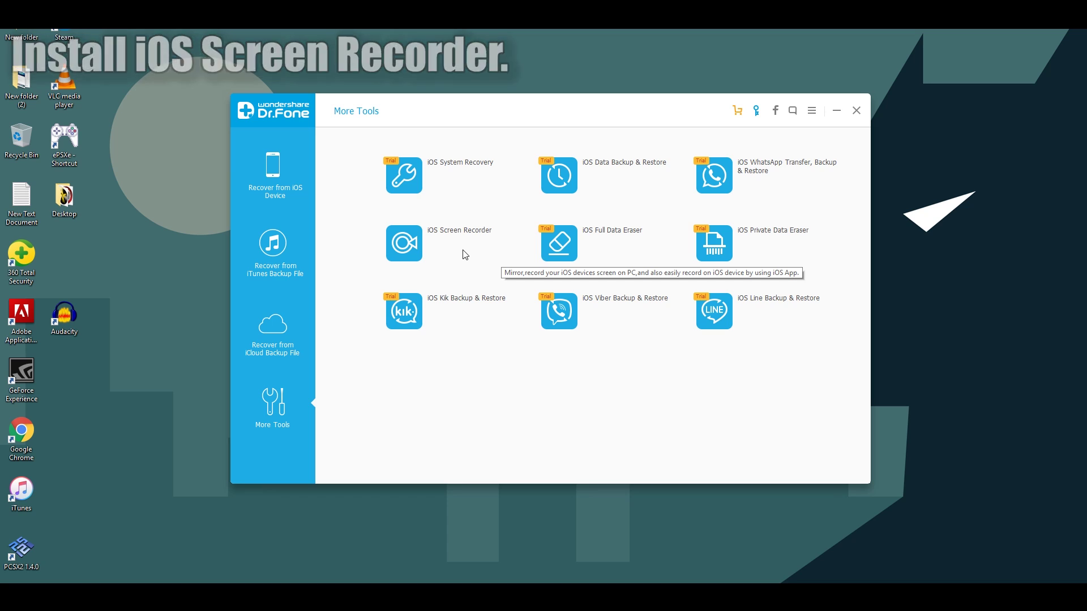
Open the iOS Screen Recorder tool to mirror the iPhone
left_click(410, 246)
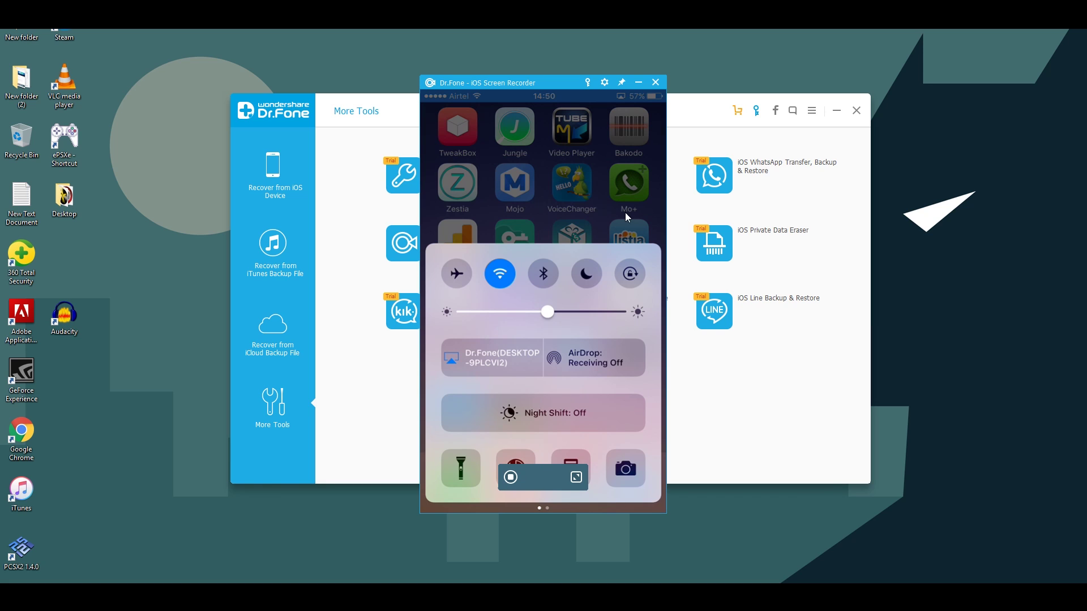
Leave recording settings unchanged, record the iPhone gameplay, then stop to save the MP4
left_click(605, 83)
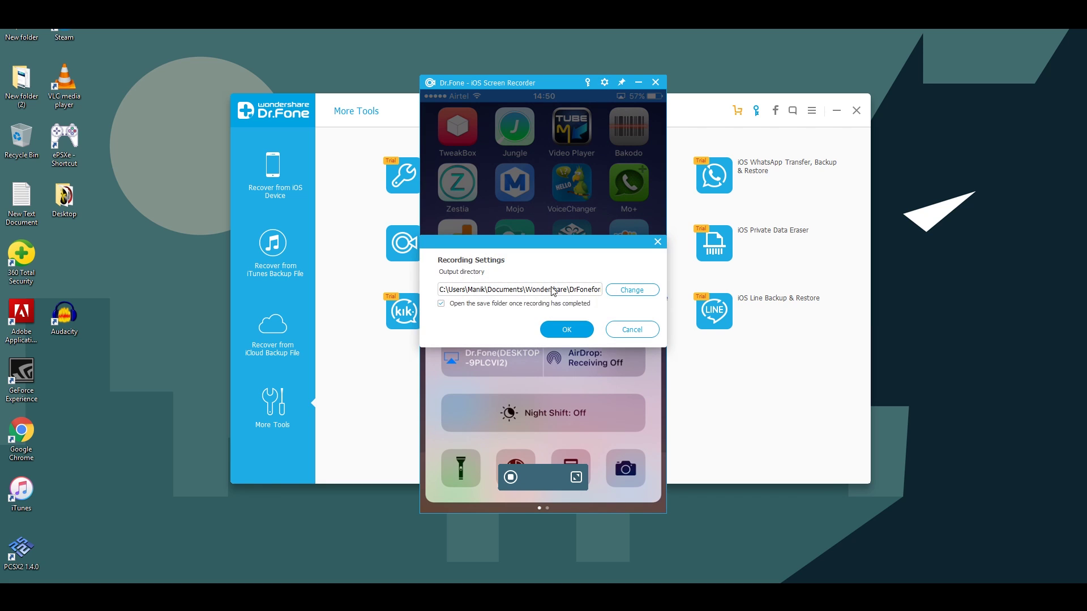
left_click(640, 329)
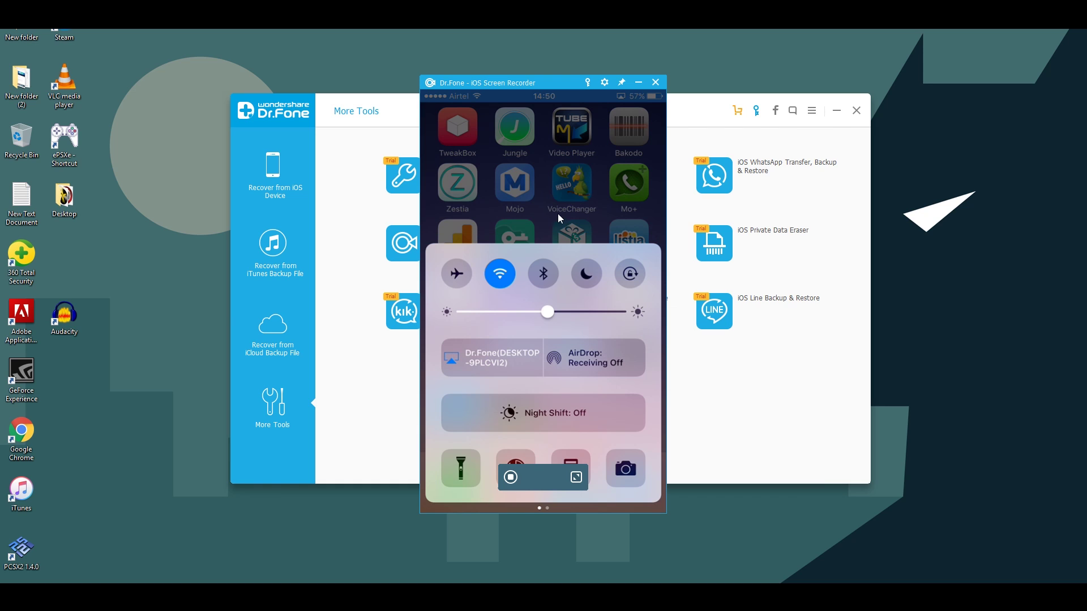
left_click(510, 479)
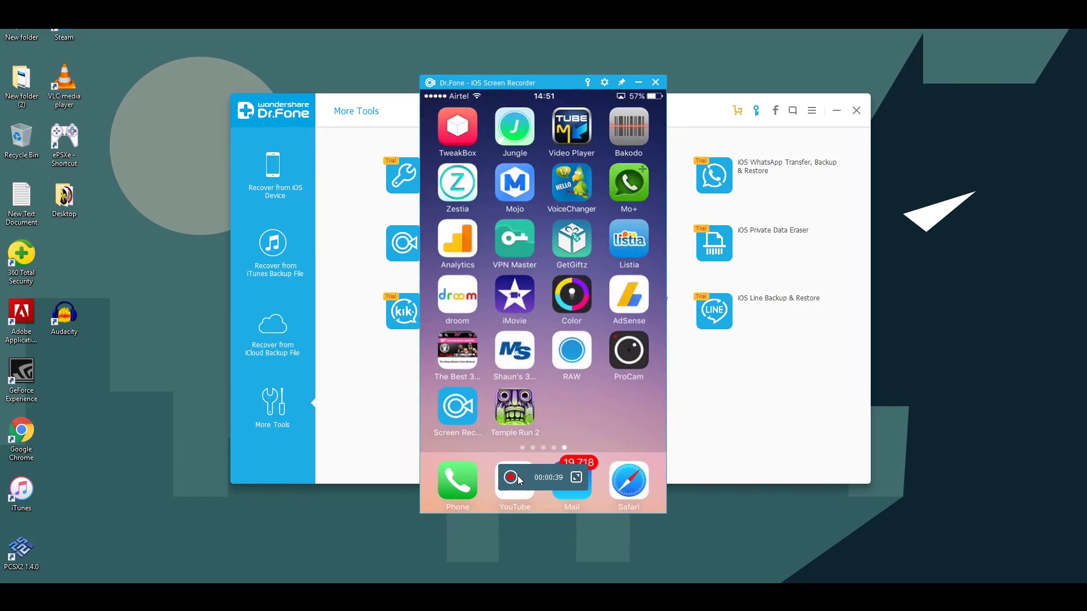
left_click(511, 483)
left_click(543, 374)
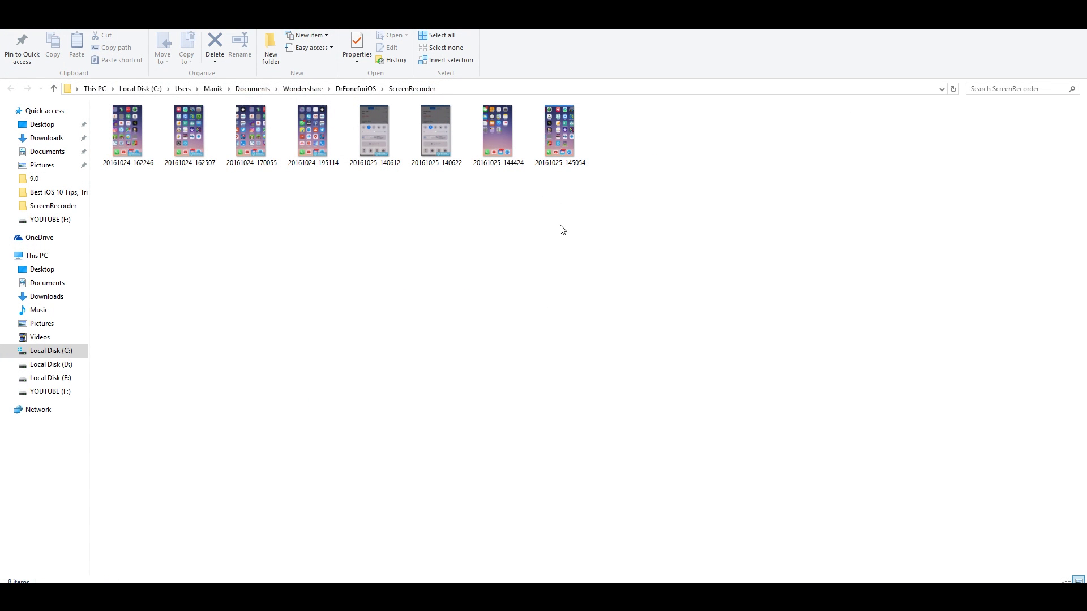
double_click(560, 146)
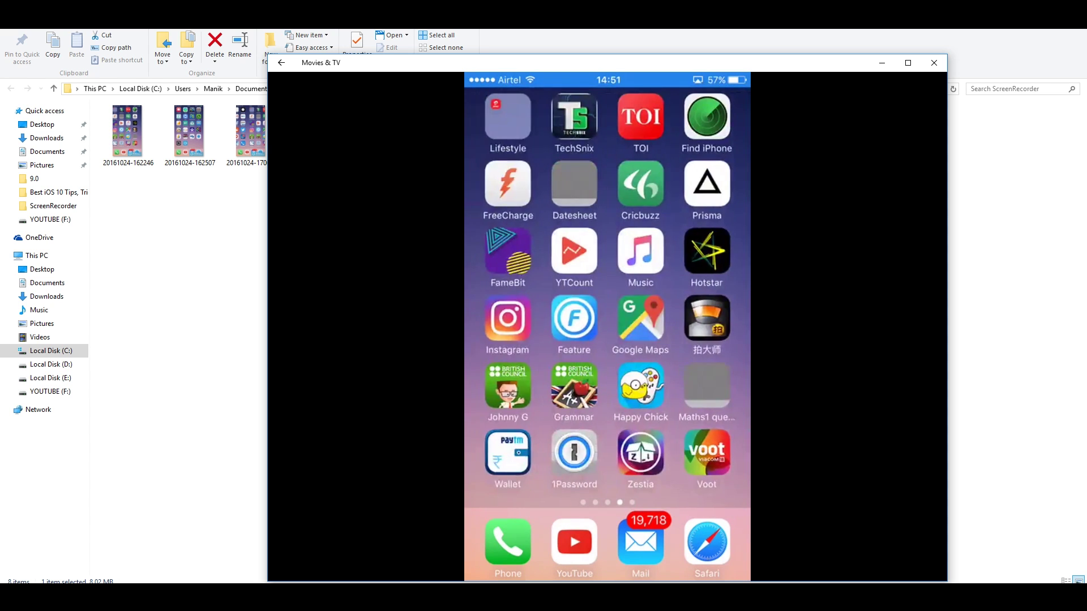
left_click(490, 527)
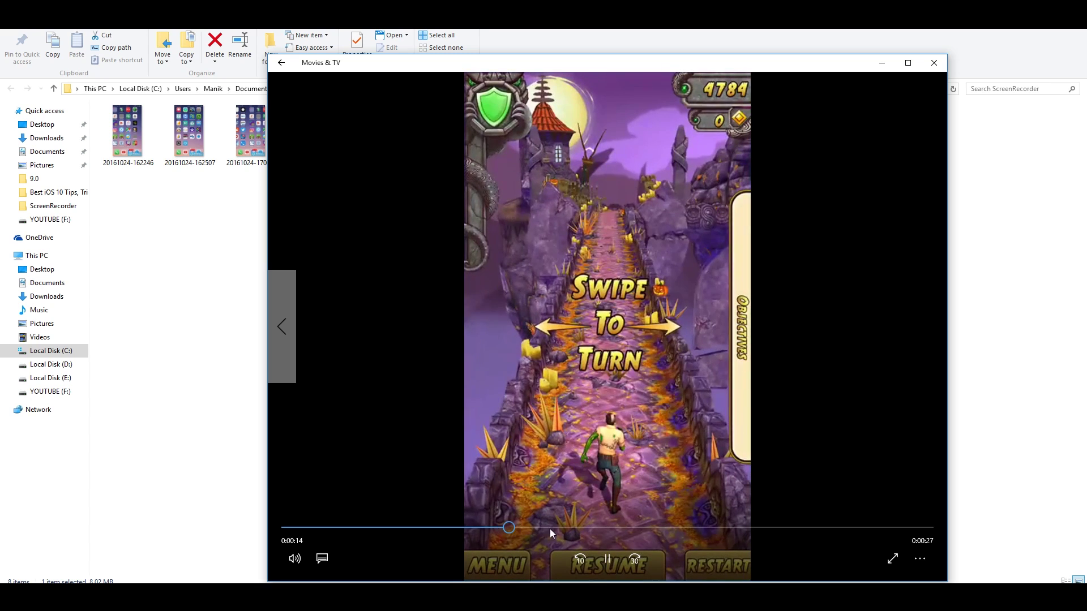
left_click(535, 527)
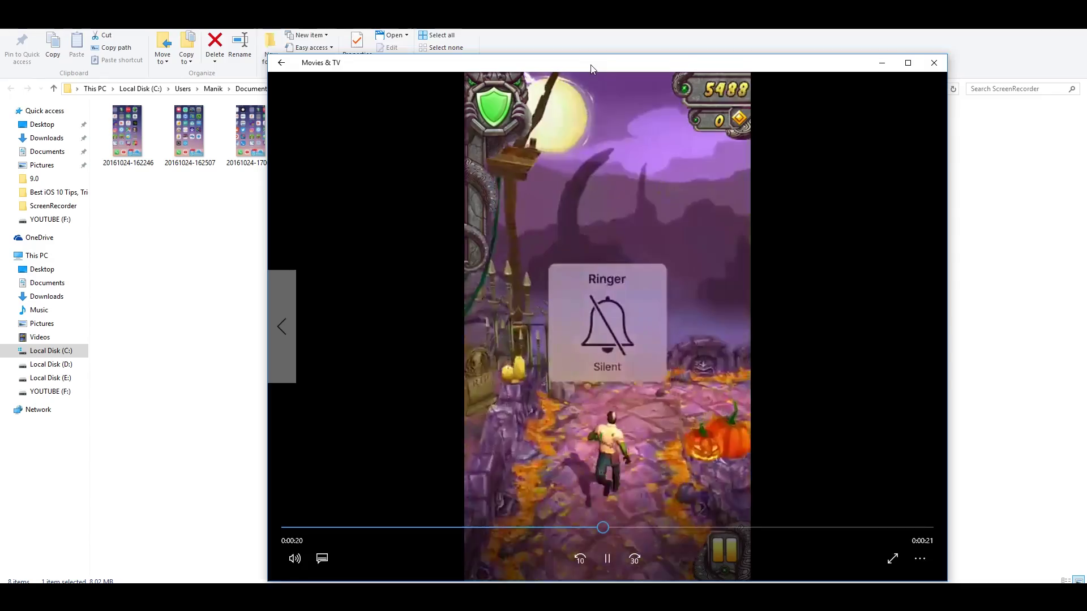
left_click_drag(592, 68, 587, 48)
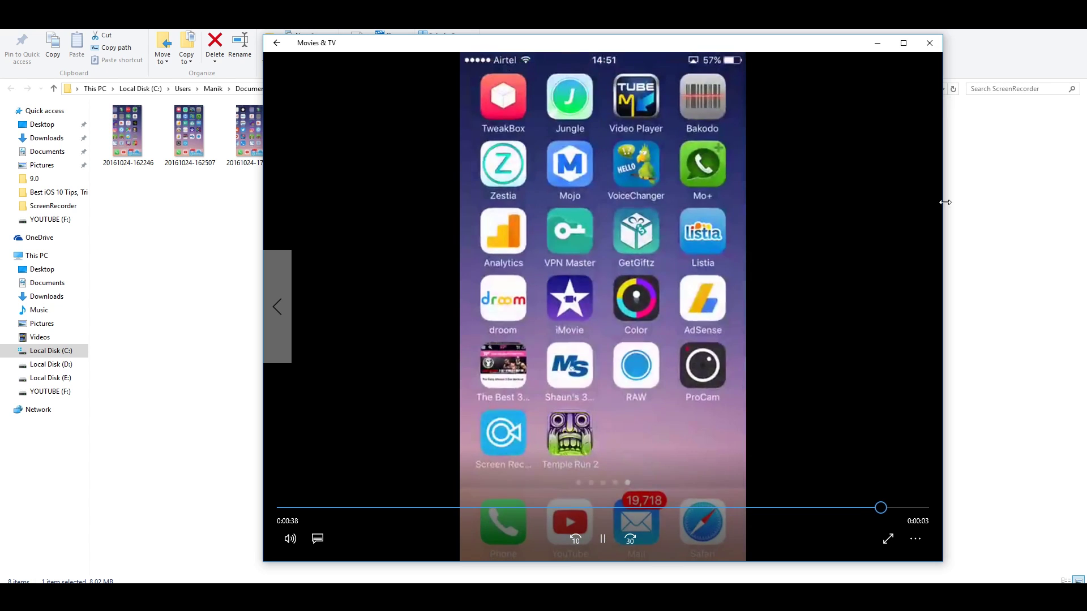
left_click(928, 42)
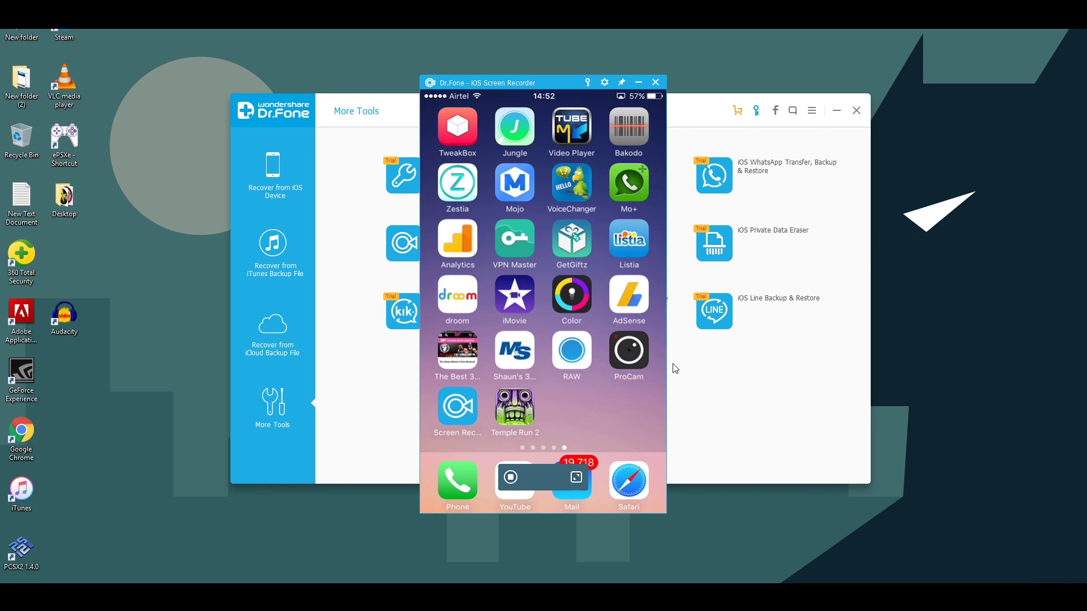